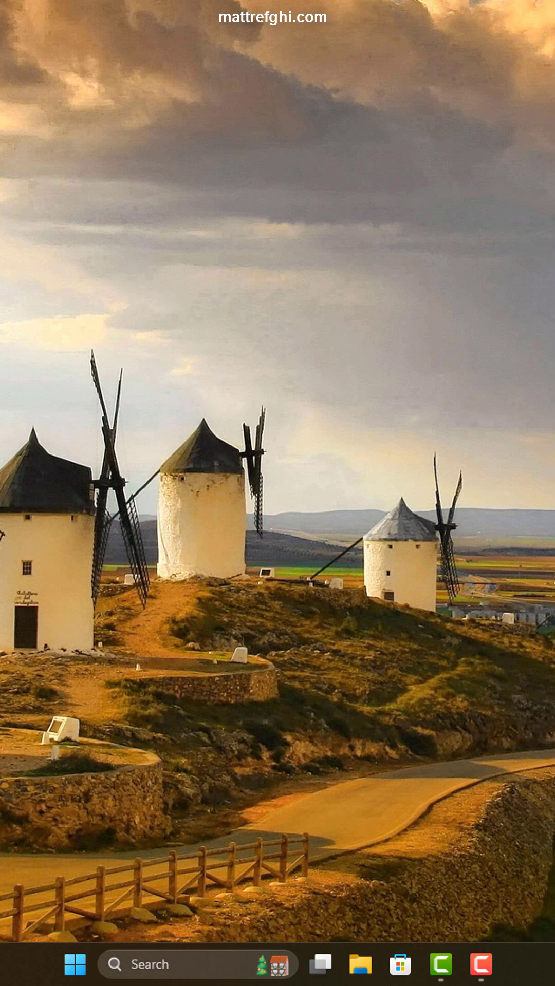
- Launch File Explorer from the taskbar to view the Example folder's contents
left_click(360, 964)
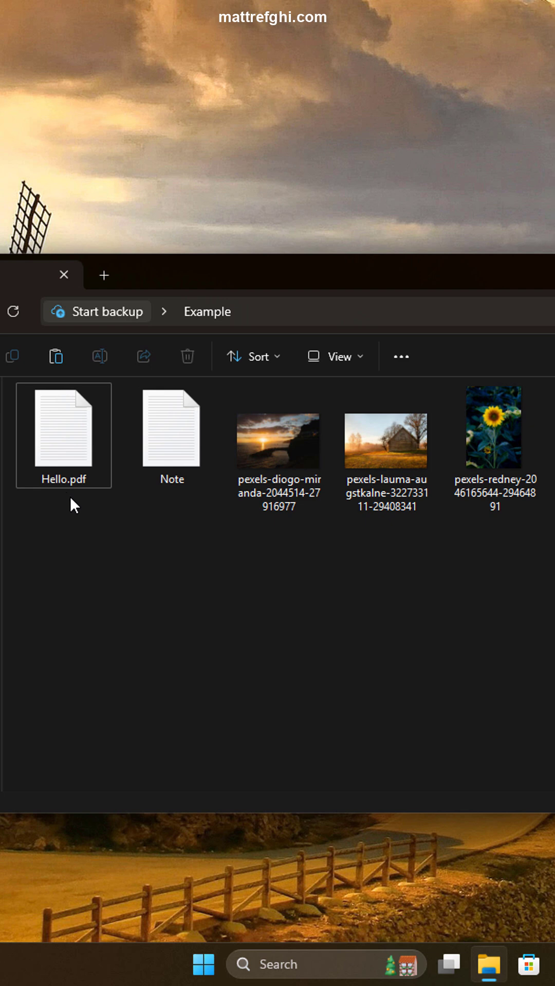
mouse_move(64, 436)
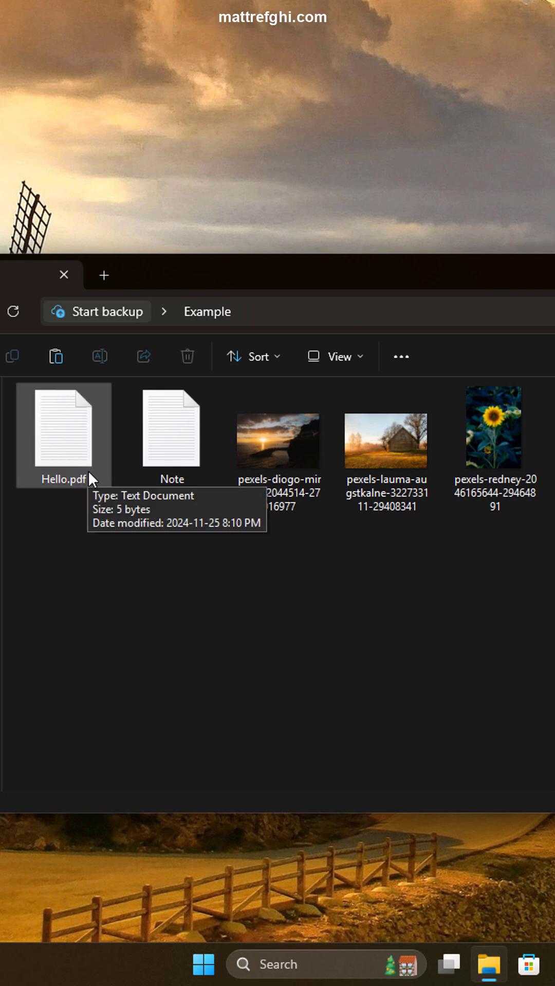
double_click(98, 481)
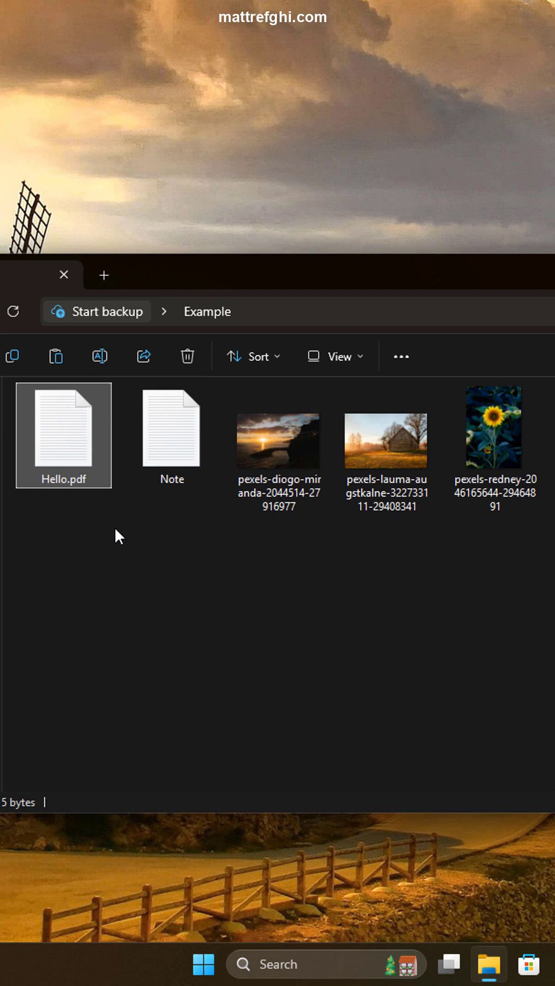
- Deselect Hello.pdf and turn on File name extensions under View > Show
left_click(116, 531)
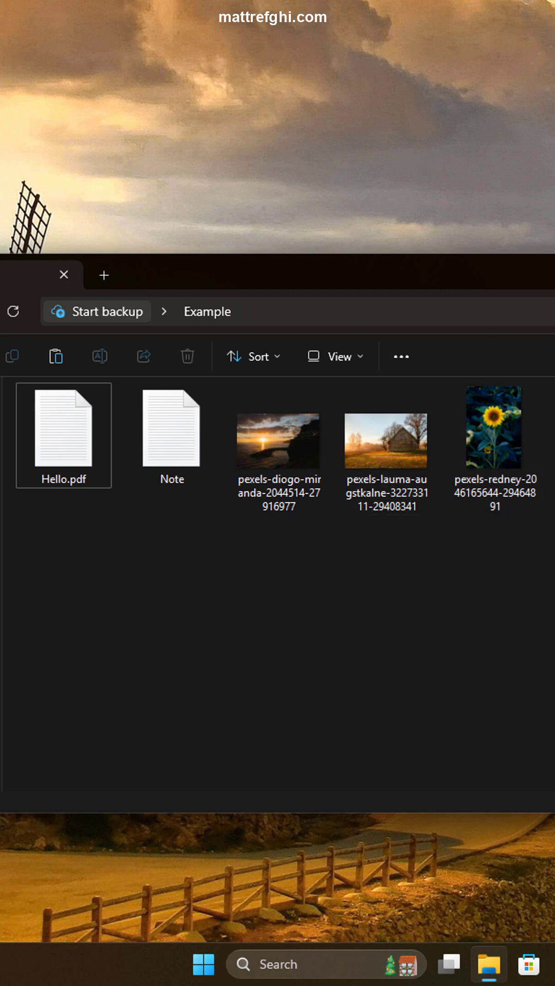
left_click(357, 349)
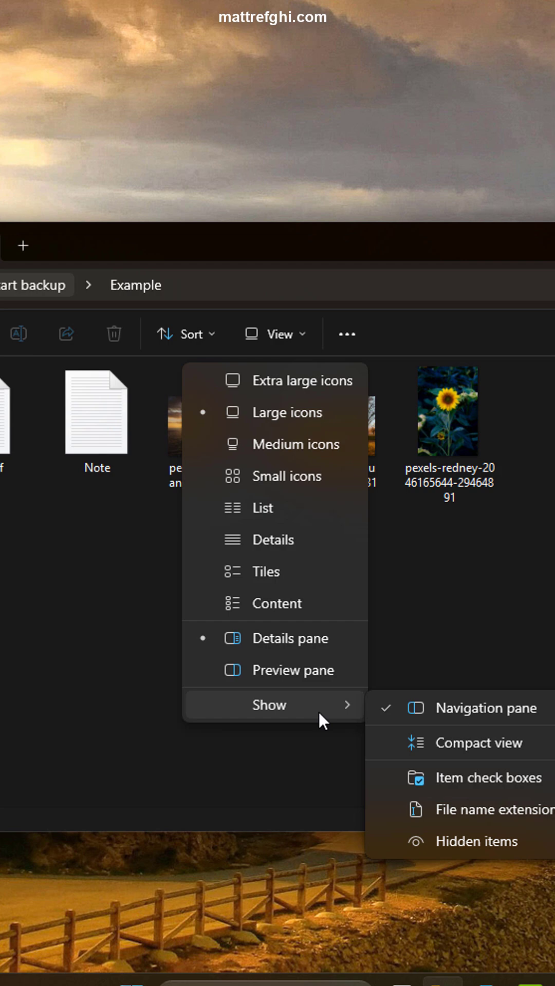
mouse_move(162, 719)
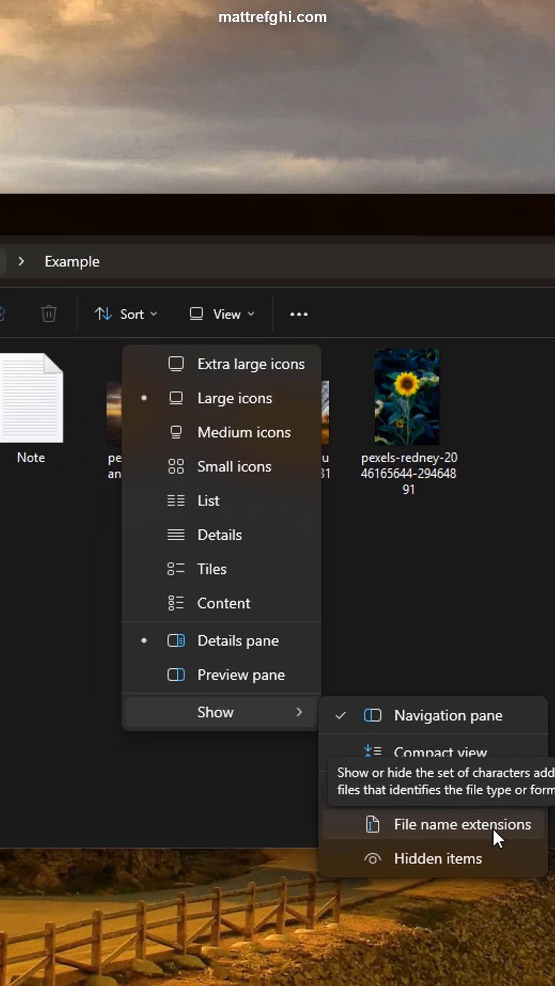
left_click(457, 844)
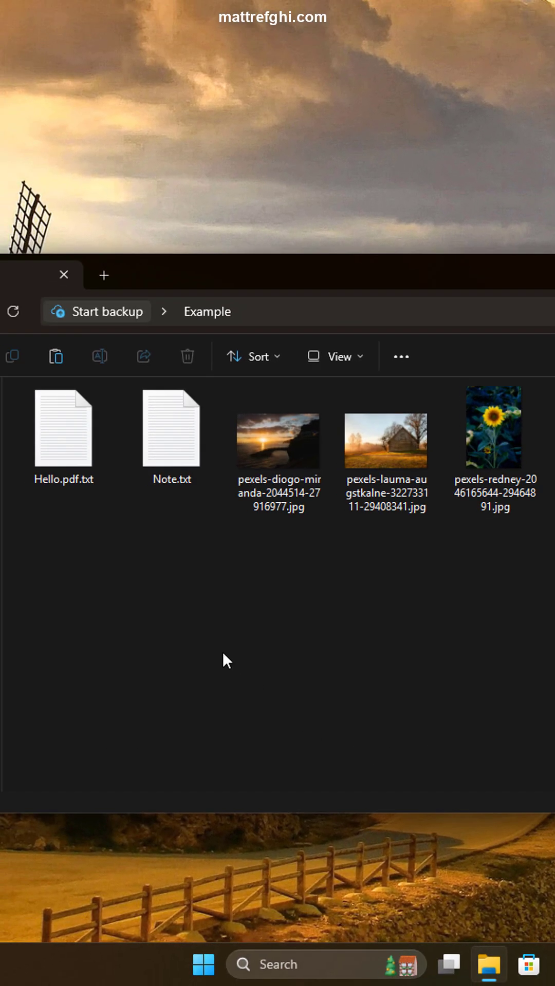